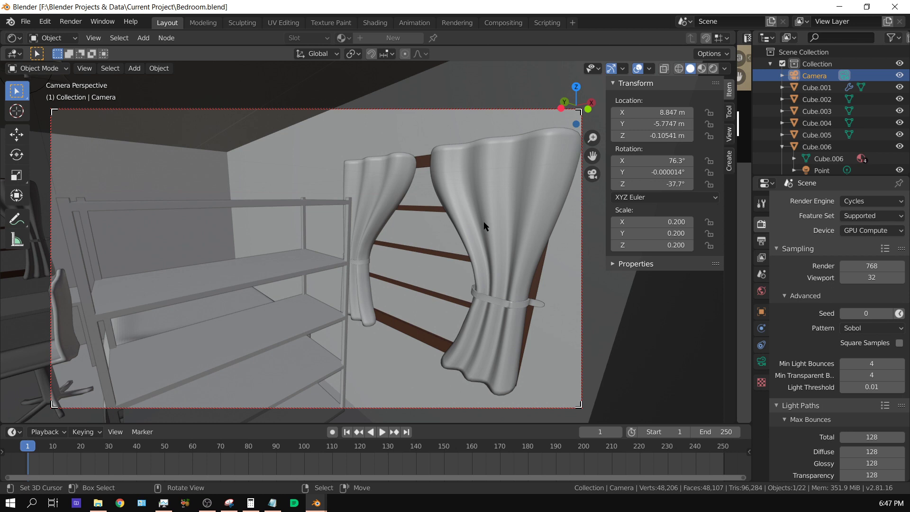
# Step: Leave camera view and hide the outer room Cube from the Outliner
pyautogui.press('KP_0')
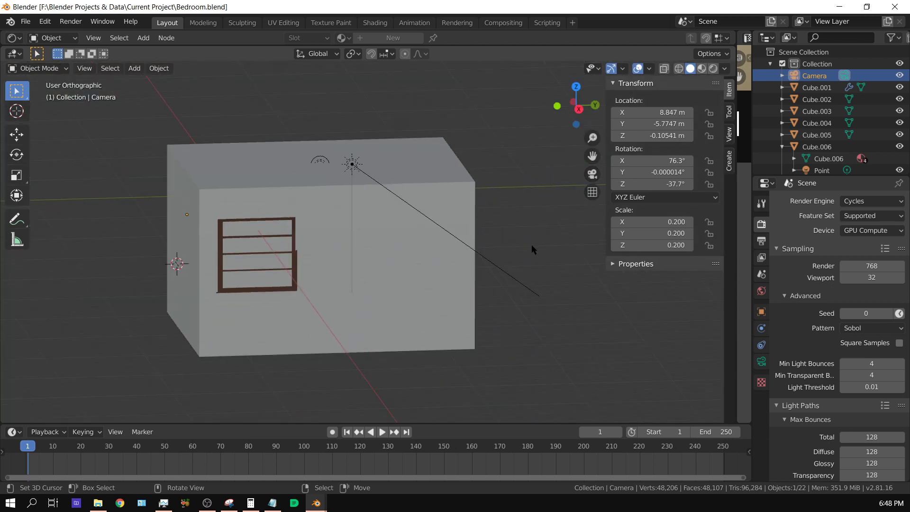
pyautogui.scroll(-8, 882, 158)
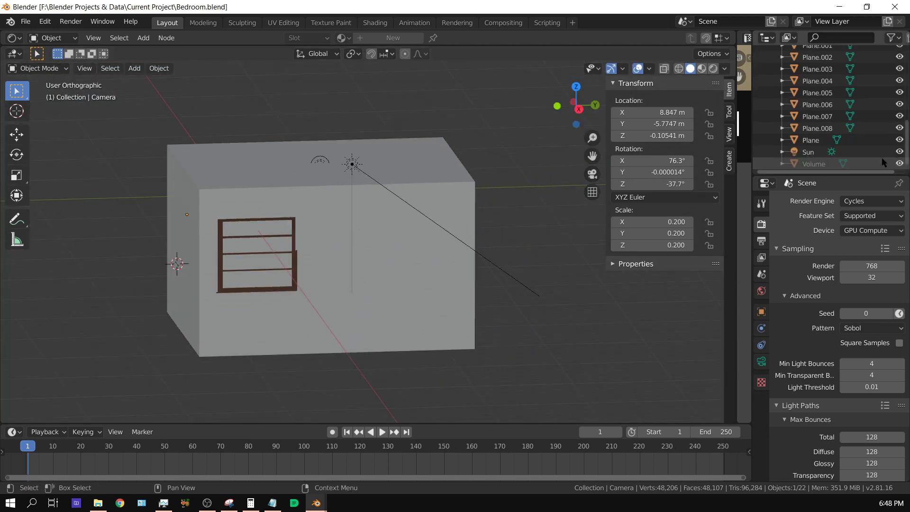
pyautogui.click(362, 222)
pyautogui.scroll(3, 861, 135)
pyautogui.scroll(5, 861, 135)
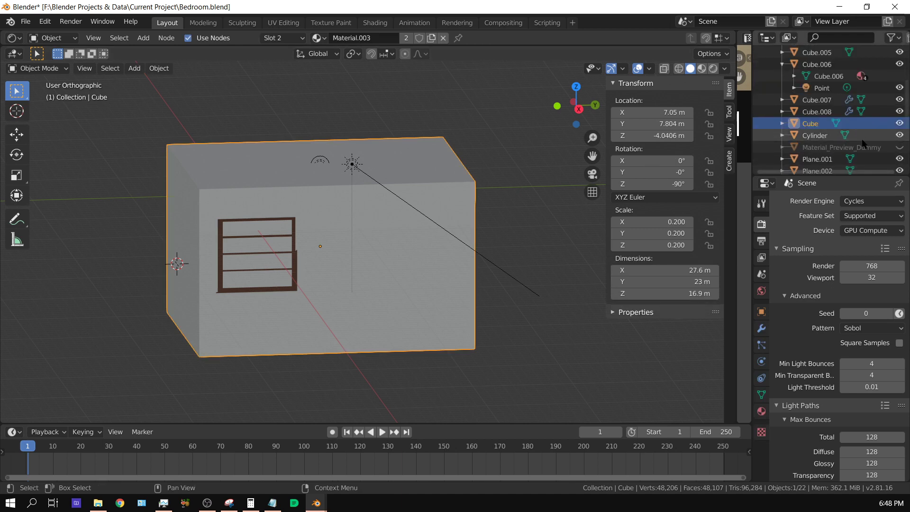
pyautogui.click(900, 124)
# Step: Orbit and zoom in on the bedroom's curtains, window and shelf
pyautogui.moveTo(249, 291); pyautogui.dragTo(315, 299, button='middle')
pyautogui.moveTo(382, 295); pyautogui.dragTo(205, 319, button='middle')
pyautogui.scroll(2, 205, 318)
pyautogui.scroll(4, 312, 297)
# Step: Select the right-hand window curtain, Plane.007
pyautogui.scroll(-1, 333, 265)
pyautogui.scroll(1, 336, 266)
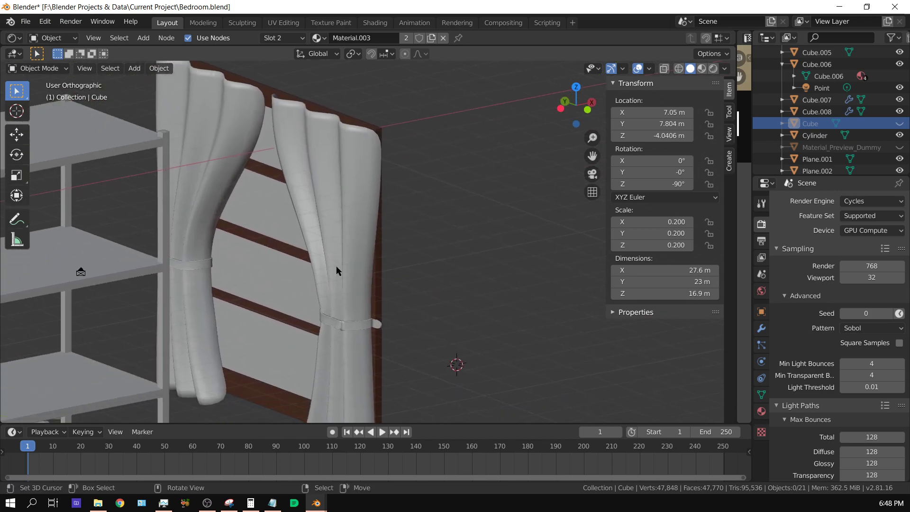
pyautogui.moveTo(336, 266); pyautogui.dragTo(435, 366, button='middle')
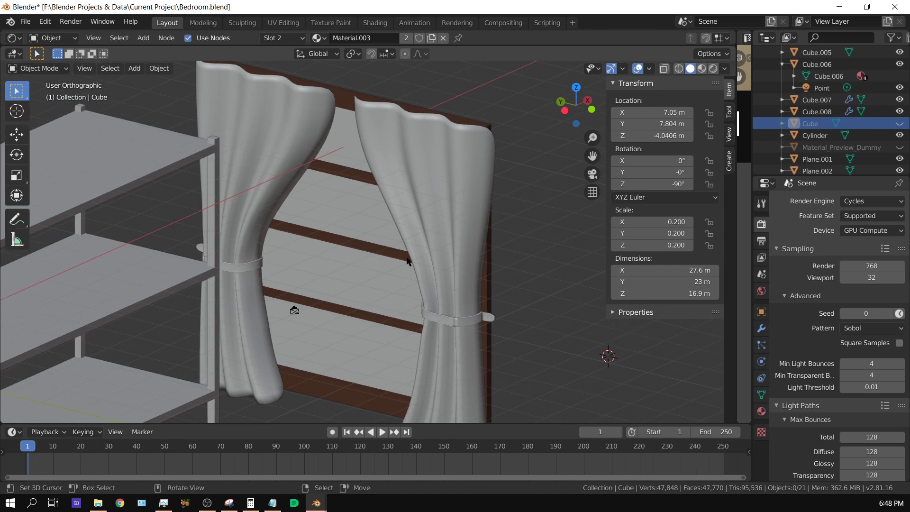
pyautogui.click(449, 208)
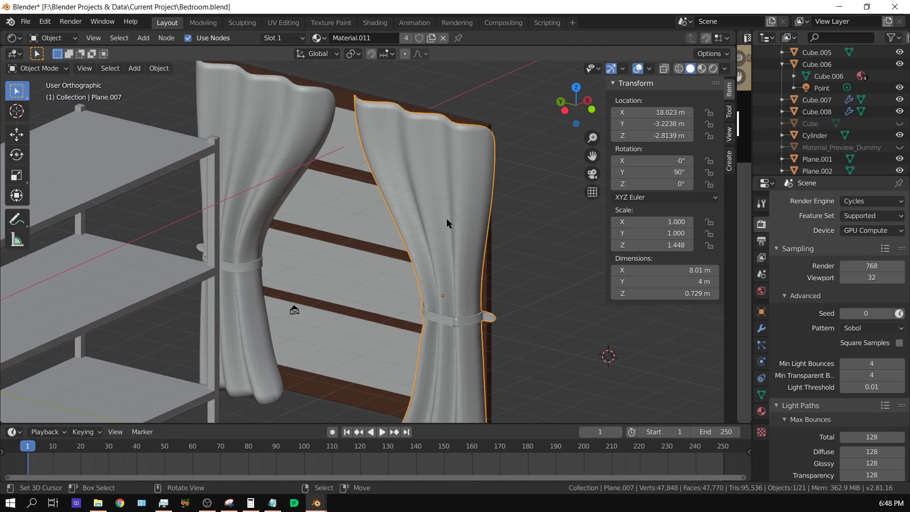
pyautogui.click(256, 132)
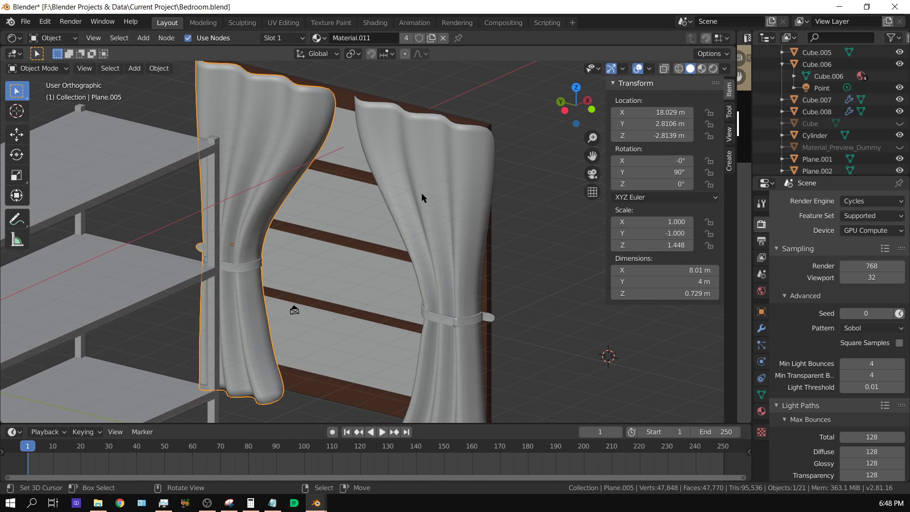
pyautogui.click(439, 221)
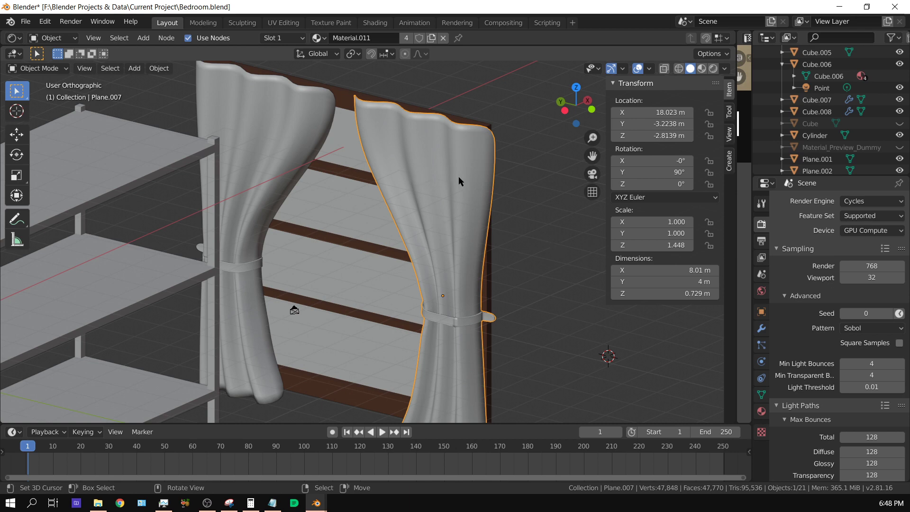
# Step: Pan and zoom out so the whole window with both curtains is framed
pyautogui.keyDown('shift'); pyautogui.moveTo(459, 176); pyautogui.dragTo(336, 256, button='middle'); pyautogui.keyUp('shift')
pyautogui.scroll(-3, 340, 256)
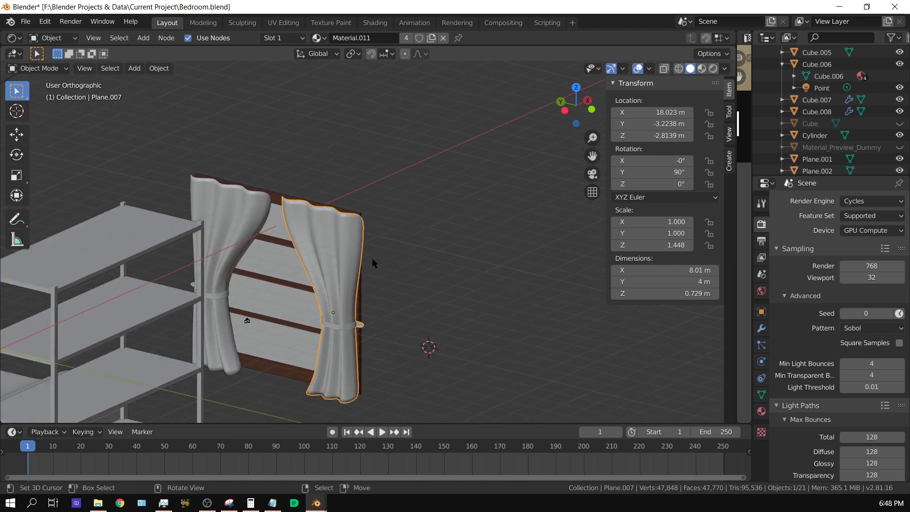
pyautogui.scroll(-2, 399, 260)
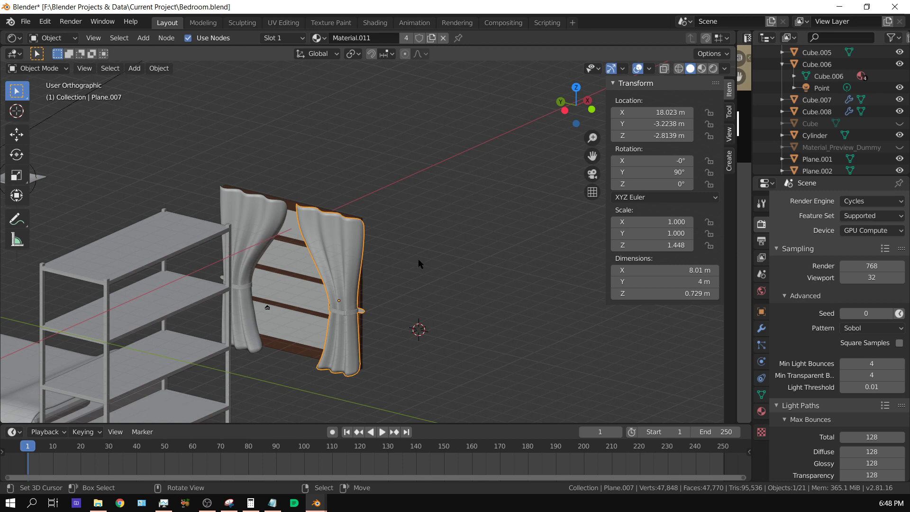
pyautogui.moveTo(418, 259); pyautogui.dragTo(403, 269, button='middle')
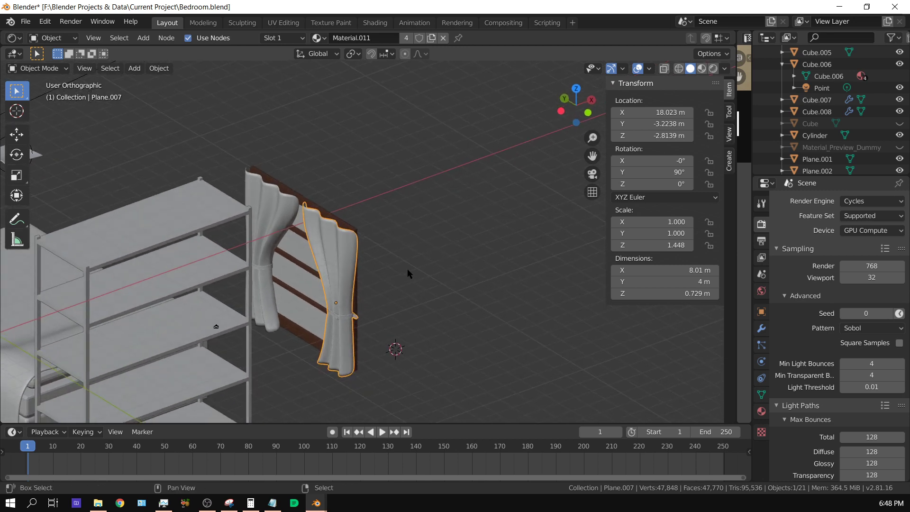
# Step: Duplicate Plane.007 and slide the copy, Plane.009, out along X to the right of the window
pyautogui.hotkey('shift', 'd')
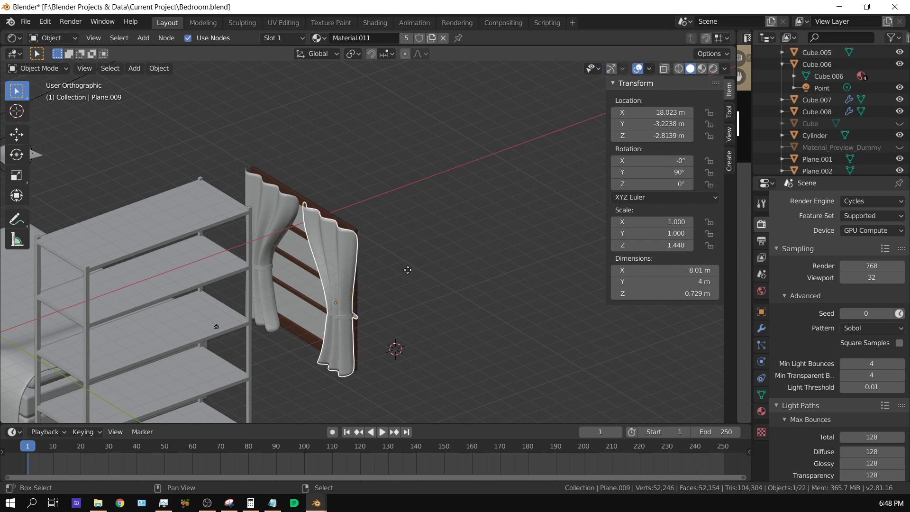
pyautogui.press('x')
pyautogui.click(584, 195)
pyautogui.moveTo(542, 283); pyautogui.dragTo(554, 303, button='middle')
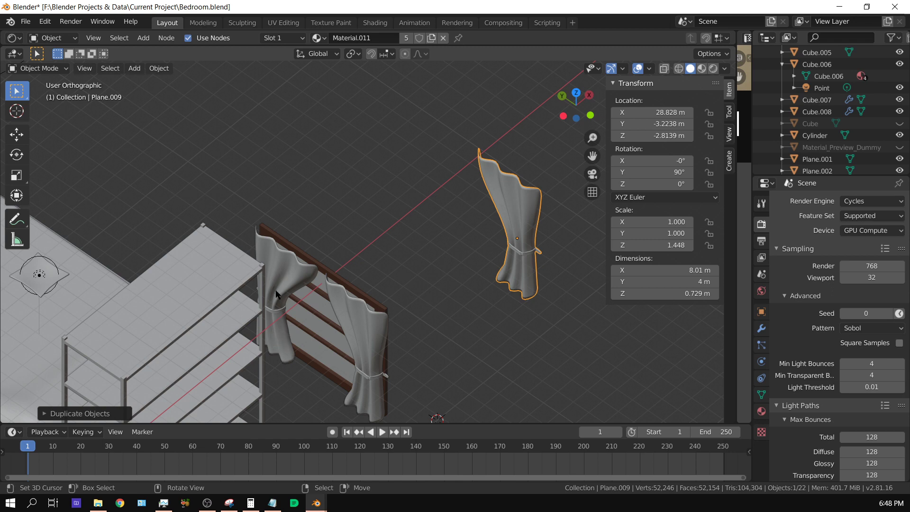
# Step: Duplicate Plane.009 in place and rotate the copy 180° around Z
pyautogui.hotkey('shift', 'd')
pyautogui.rightClick(521, 241)
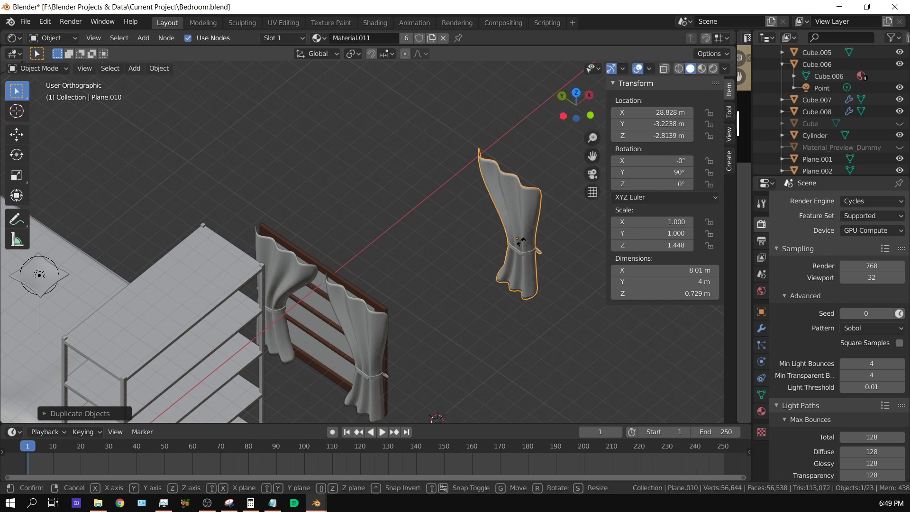
pyautogui.write('rz180')
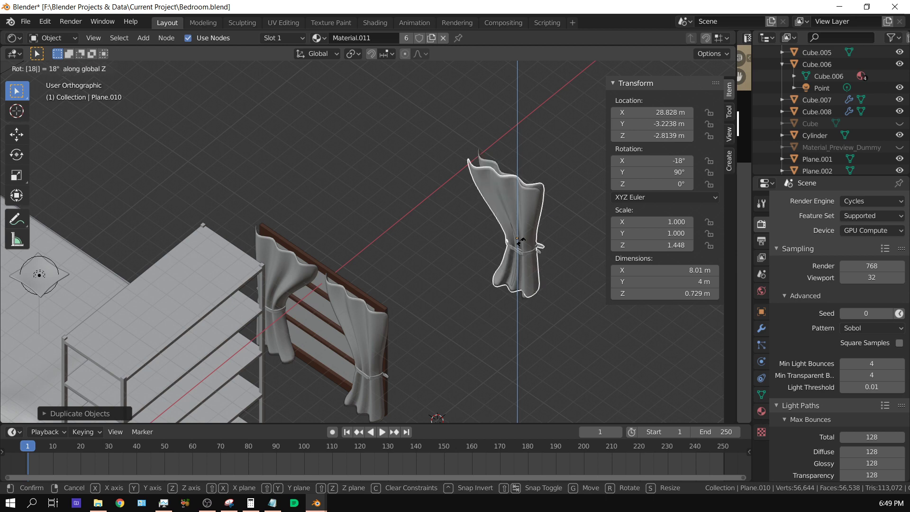
pyautogui.press('Return')
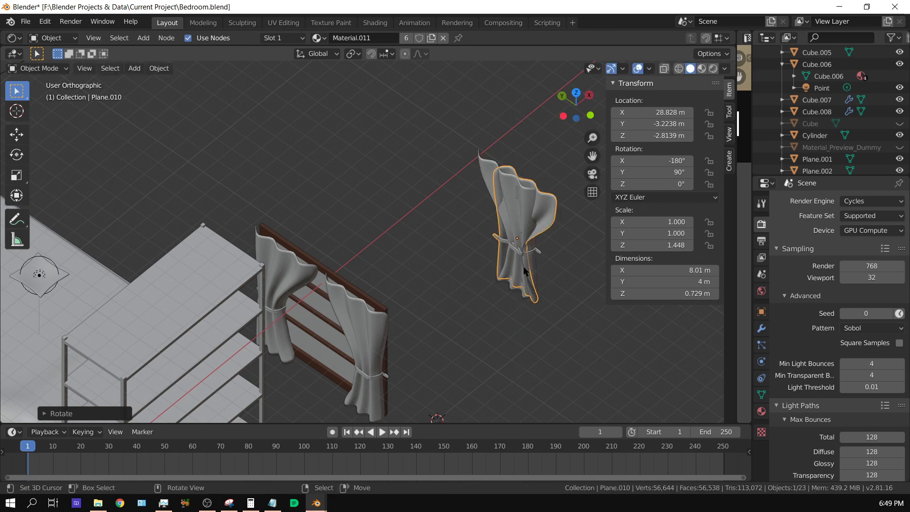
# Step: Move the rotated copy, Plane.010, along Y to 2.1516 m beside Plane.009
pyautogui.press('g')
pyautogui.press('y')
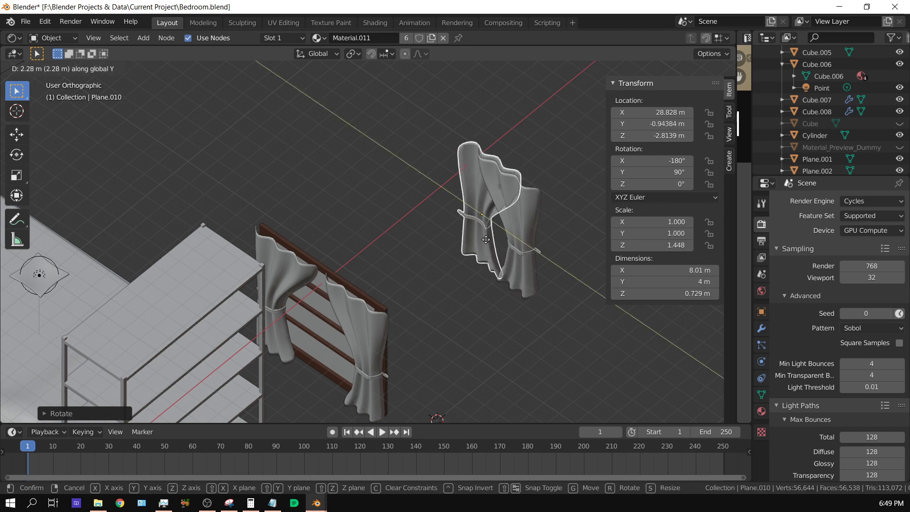
pyautogui.click(457, 248)
pyautogui.moveTo(457, 248); pyautogui.dragTo(505, 259, button='middle')
pyautogui.scroll(5, 504, 260)
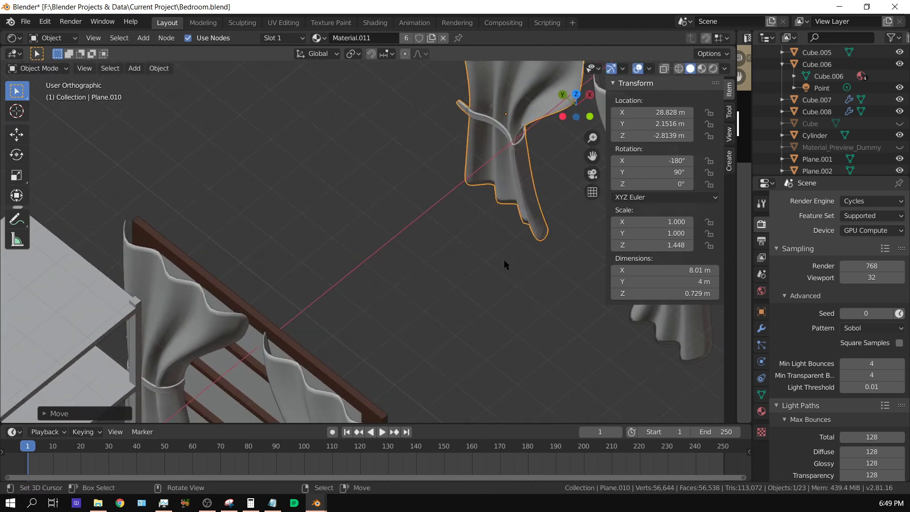
pyautogui.scroll(-3, 505, 260)
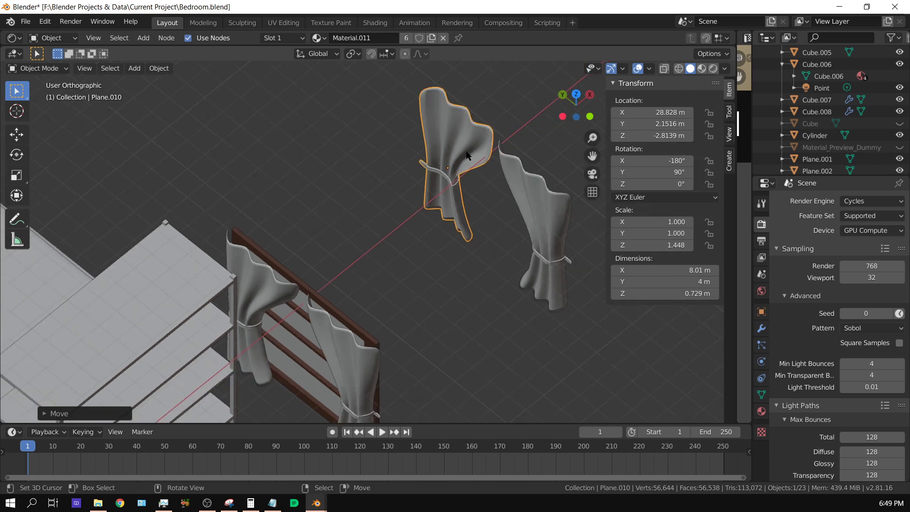
# Step: Delete the rotated copy and place a fresh duplicate of Plane.009 along Y at 1.5081 m
pyautogui.press('Delete')
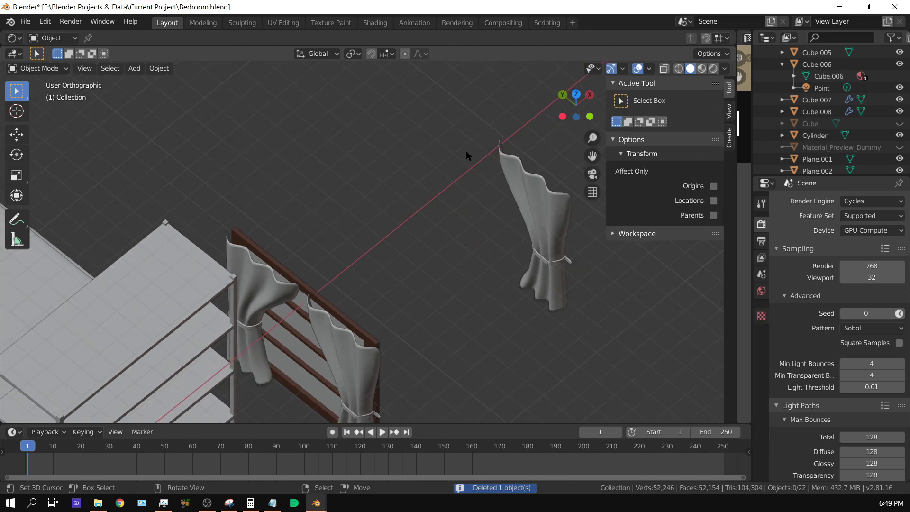
pyautogui.click(559, 216)
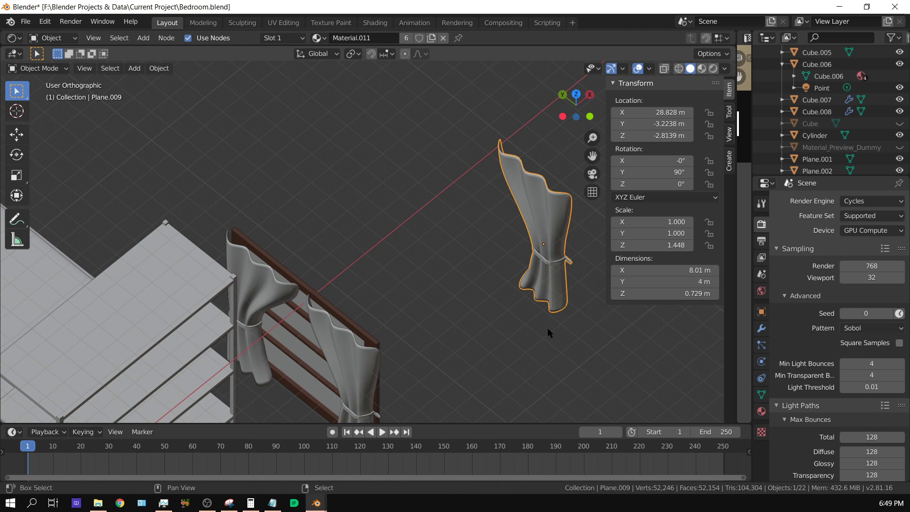
pyautogui.hotkey('shift', 'd')
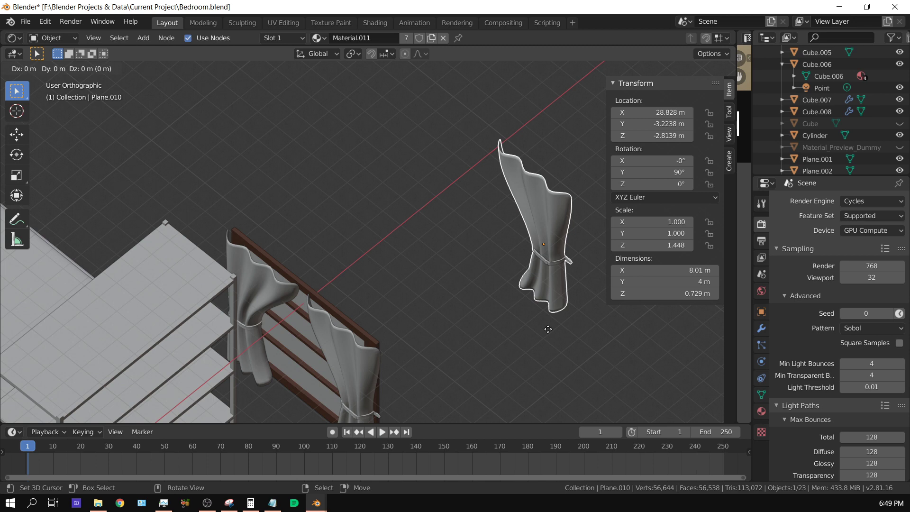
pyautogui.press('y')
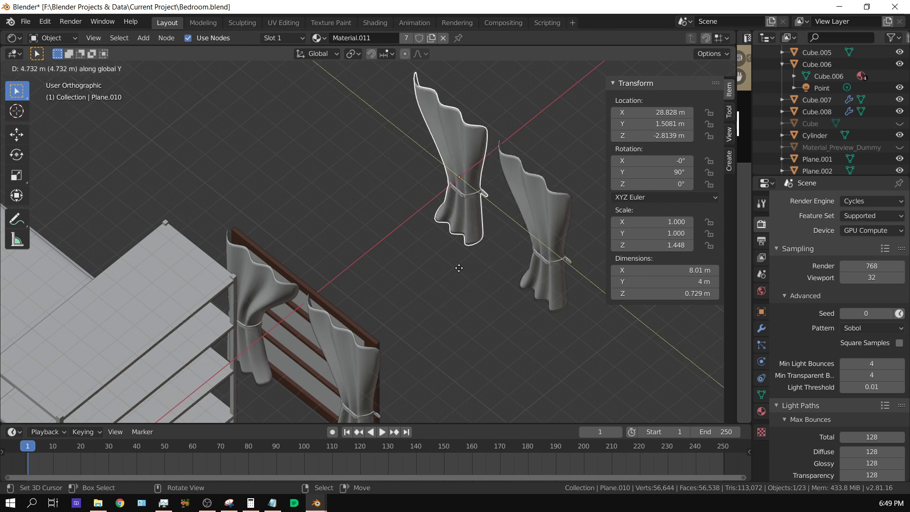
pyautogui.click(459, 271)
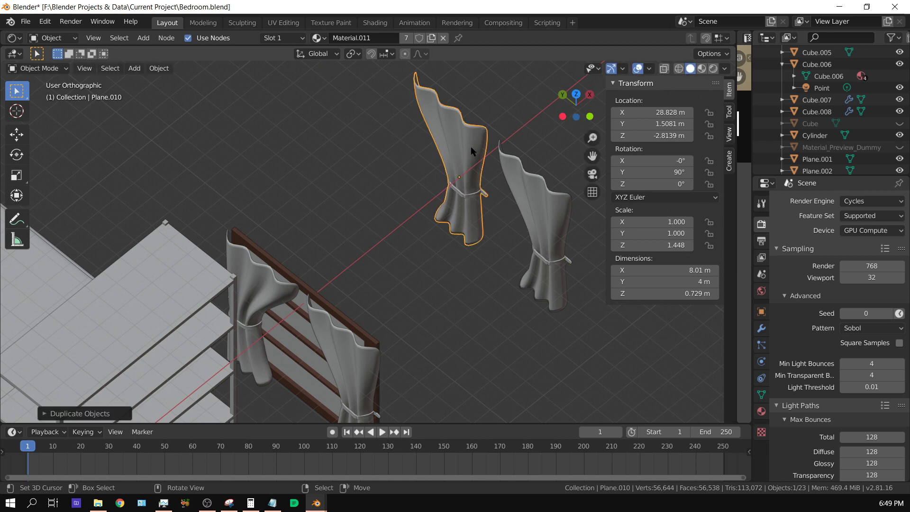
# Step: Mirror Plane.010 with Object > Mirror > Y Local, giving it Y scale -1.000
pyautogui.click(160, 68)
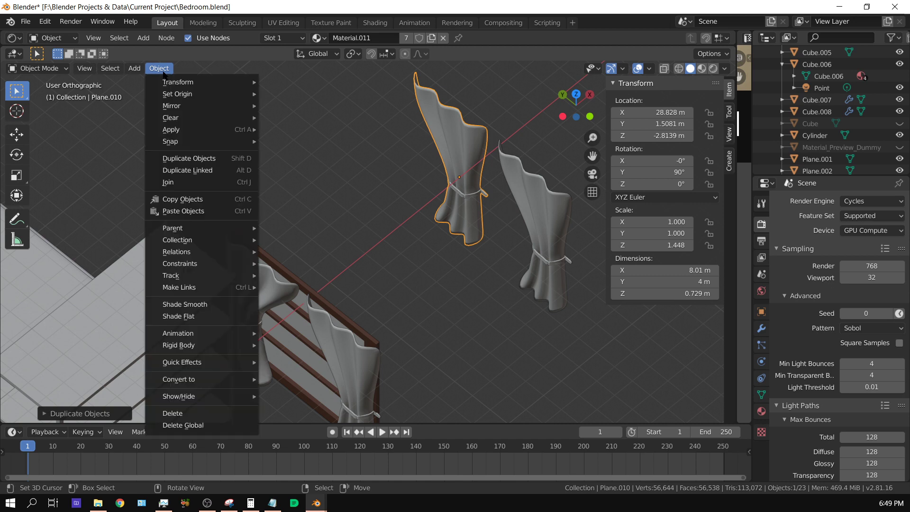
pyautogui.moveTo(174, 109)
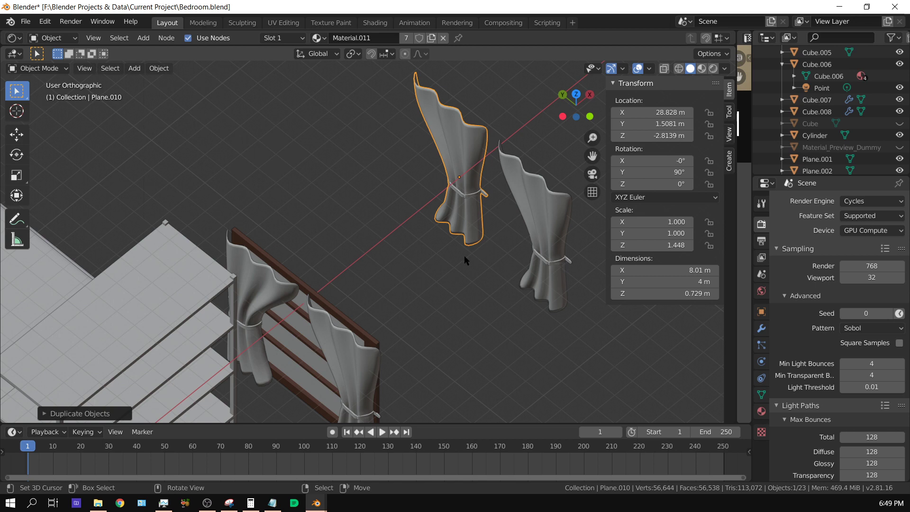
pyautogui.moveTo(479, 290); pyautogui.dragTo(504, 320, button='middle')
pyautogui.scroll(-8, 504, 320)
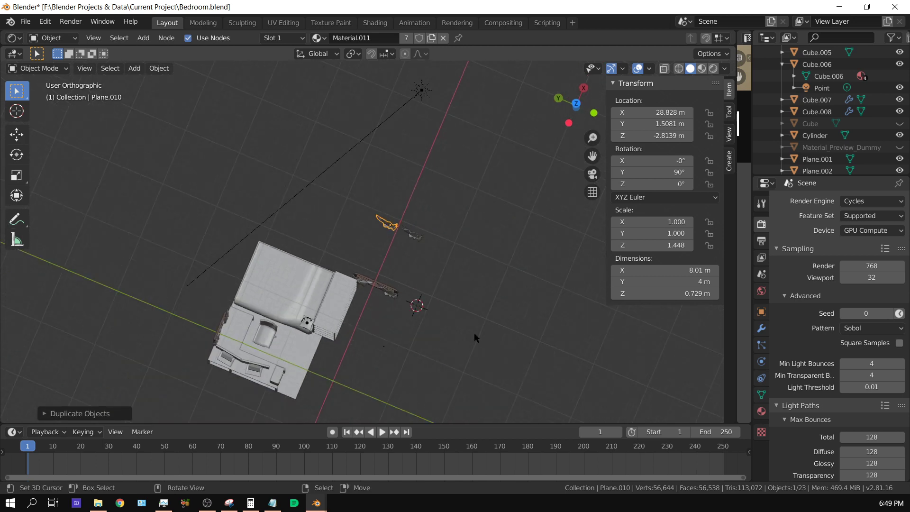
pyautogui.scroll(6, 474, 333)
pyautogui.moveTo(506, 300); pyautogui.dragTo(503, 247, button='middle')
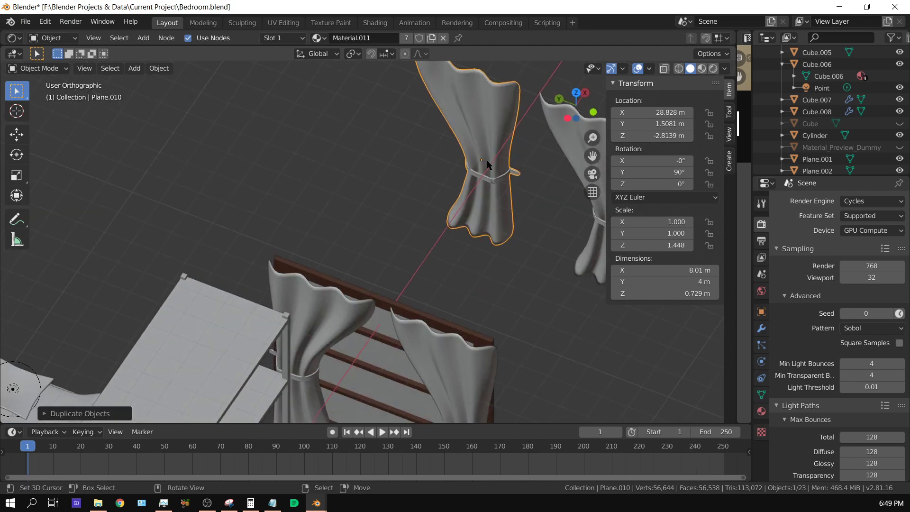
pyautogui.click(168, 71)
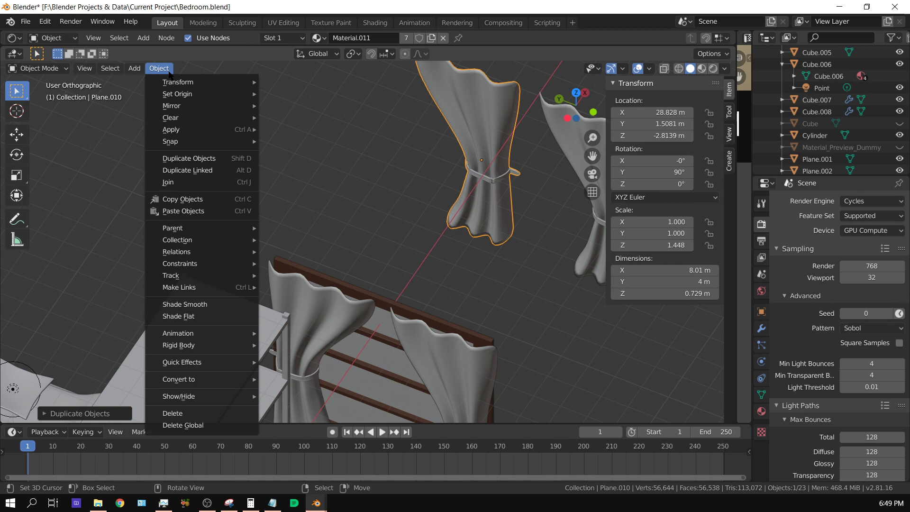
pyautogui.moveTo(180, 106)
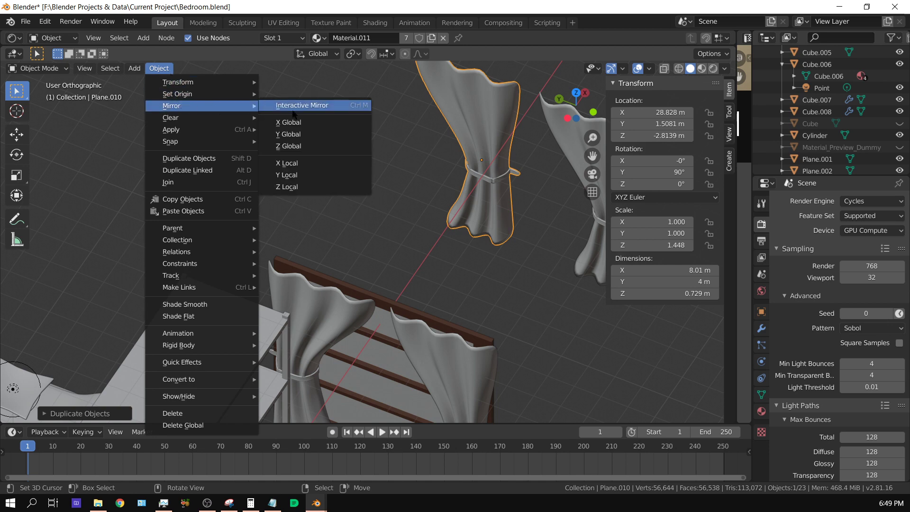
pyautogui.click(289, 175)
pyautogui.keyDown('ctrl'); pyautogui.scroll(8, 427, 182); pyautogui.keyUp('ctrl')
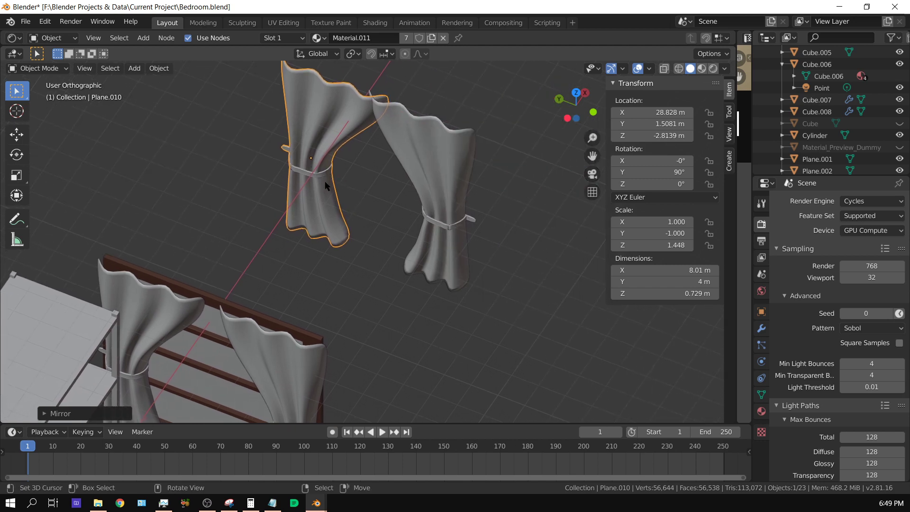